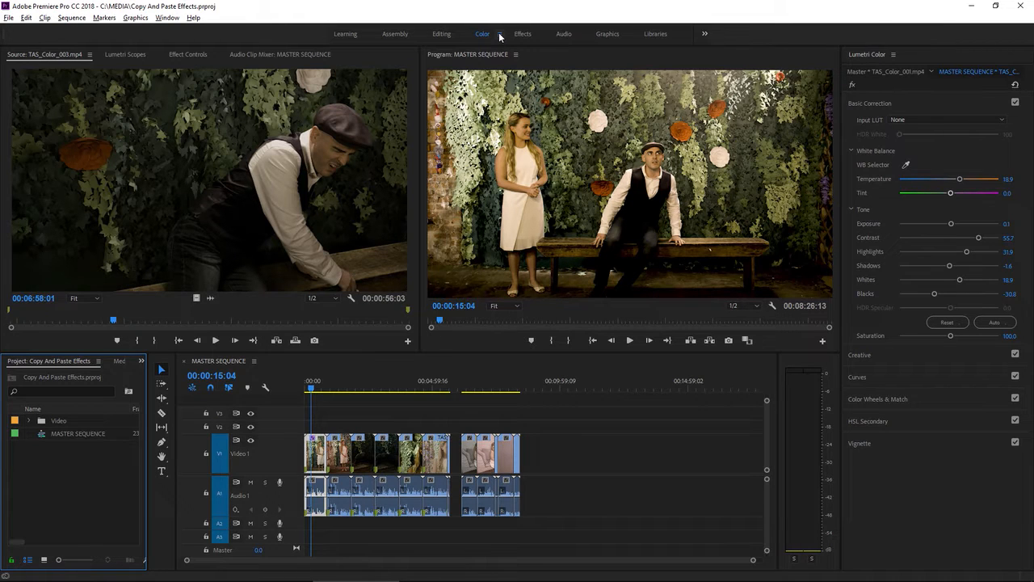
# Step: Reset the Color workspace to its saved layout
pyautogui.click(499, 34)
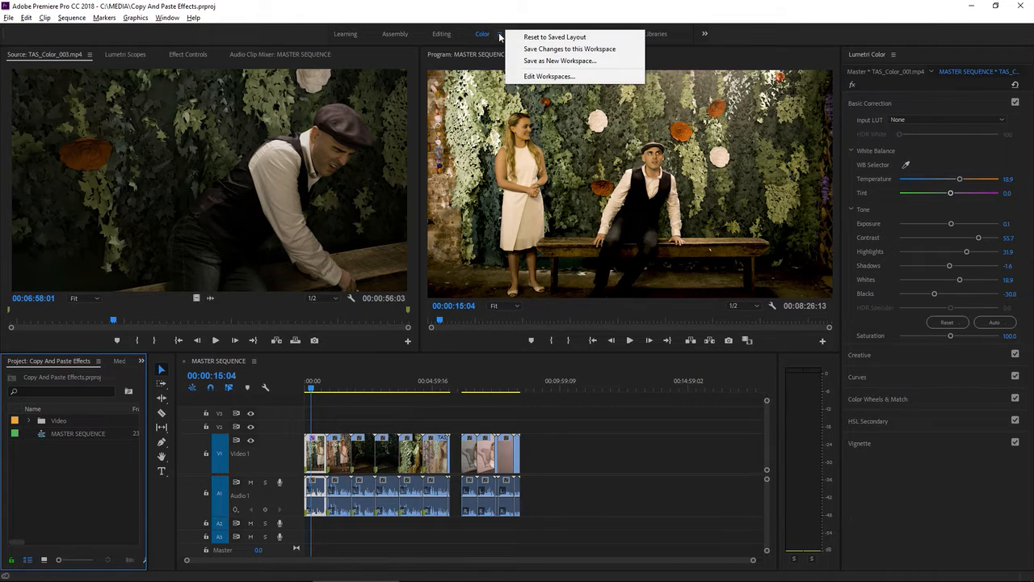
pyautogui.click(515, 37)
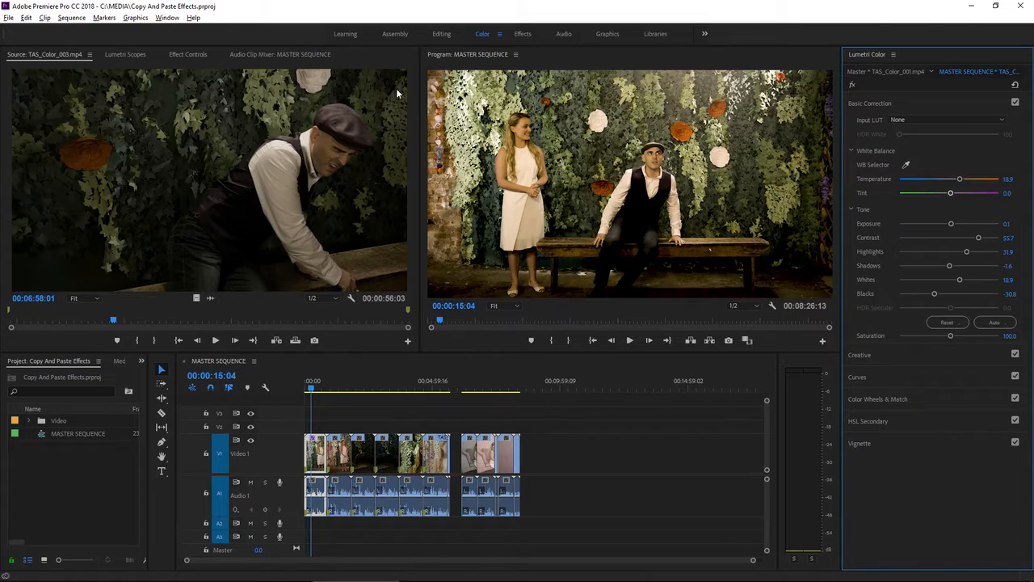
# Step: Copy the Lumetri Color effect applied to the first timeline clip, TAS_Color_001.mp4
pyautogui.click(197, 55)
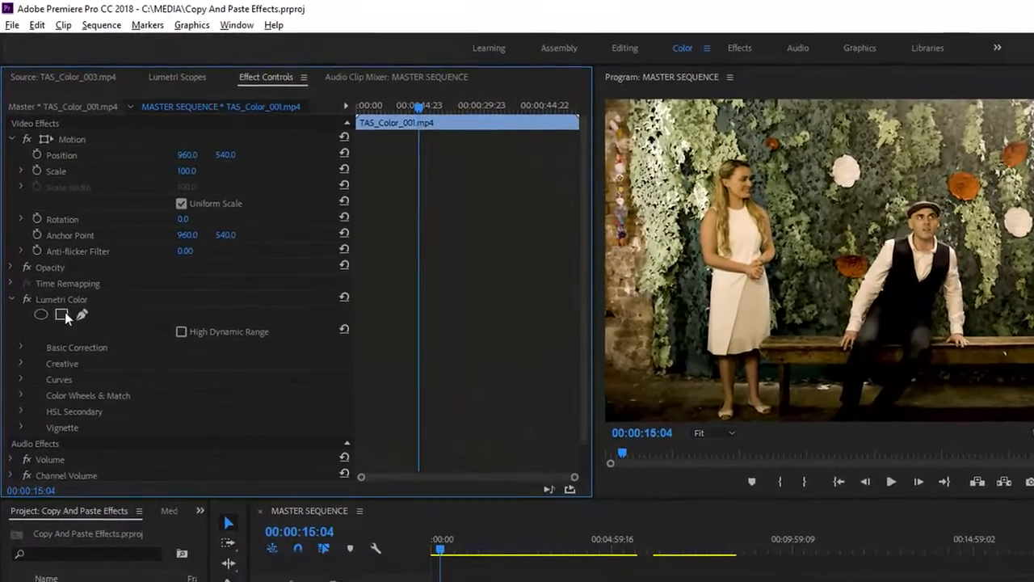
pyautogui.click(76, 298)
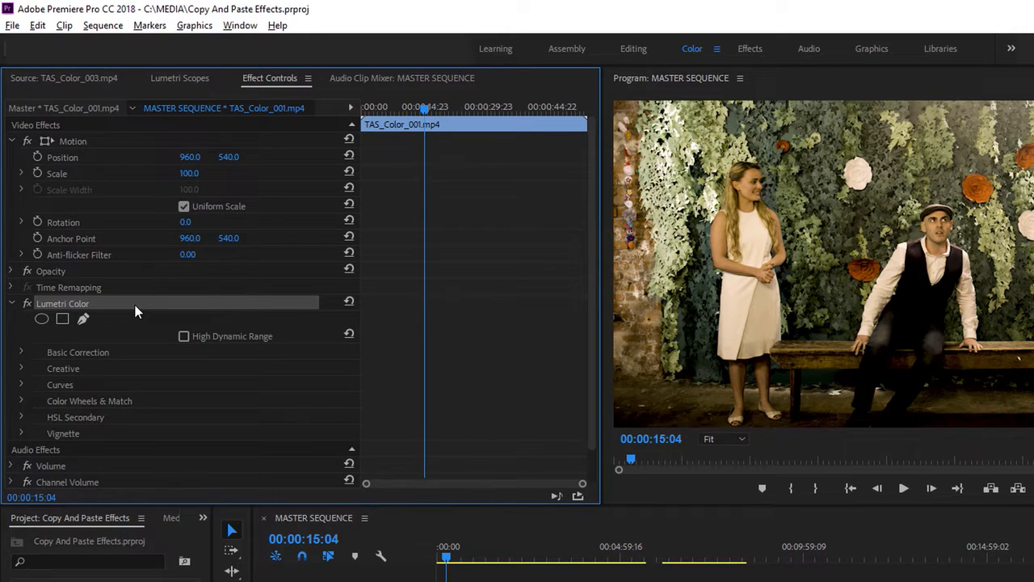
pyautogui.rightClick(135, 312)
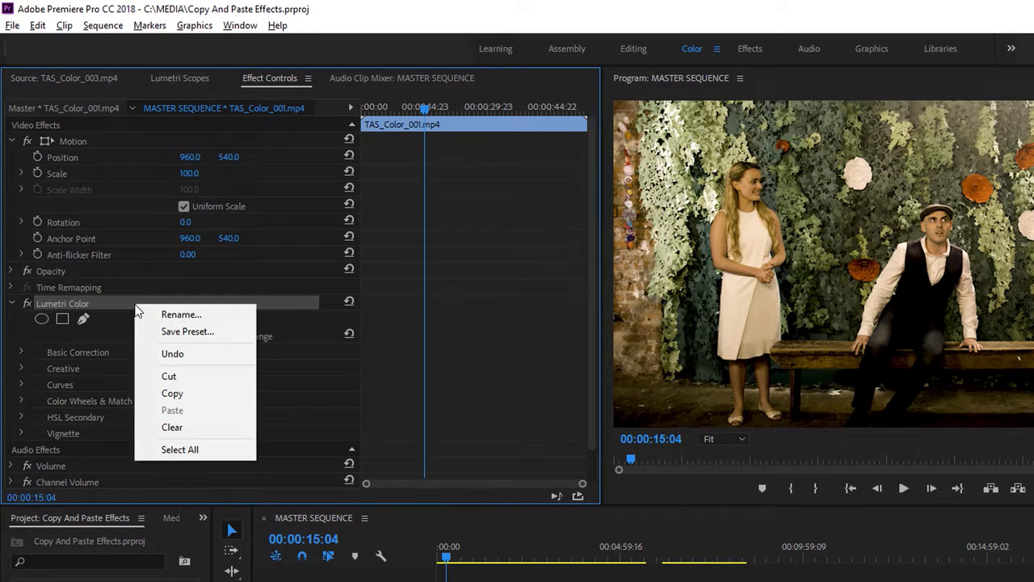
pyautogui.click(204, 393)
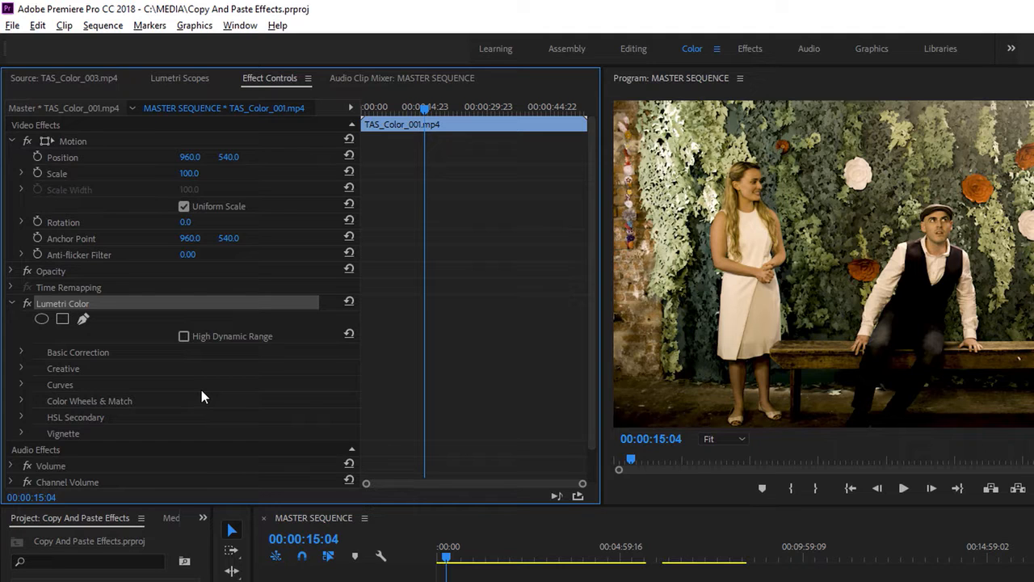
pyautogui.click(38, 26)
pyautogui.click(61, 99)
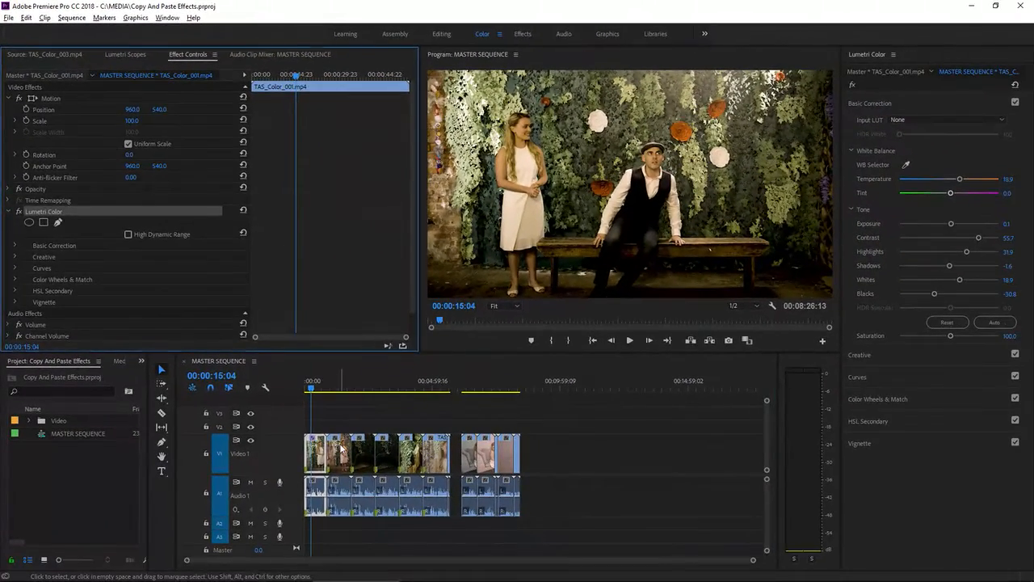
# Step: Paste the copied Lumetri Color effect onto the TAS_Color_002.mp4 clip, with the playhead over that clip
pyautogui.click(375, 487)
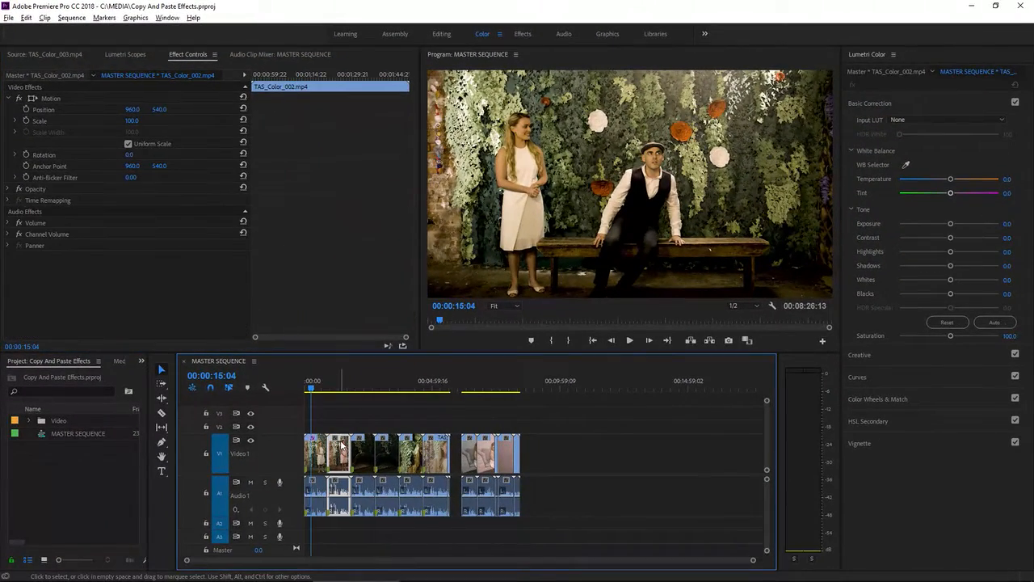
pyautogui.click(336, 389)
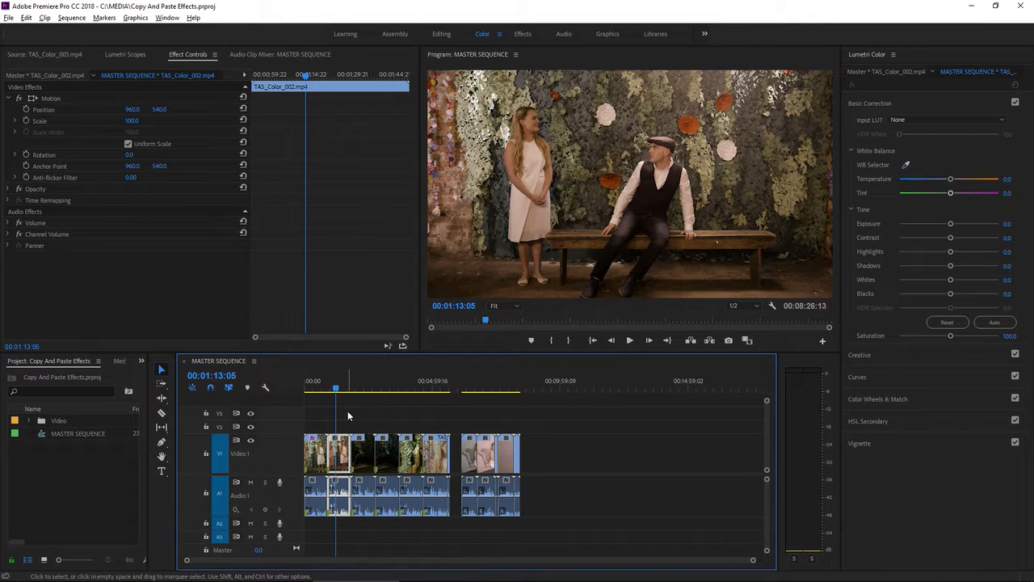
pyautogui.rightClick(117, 268)
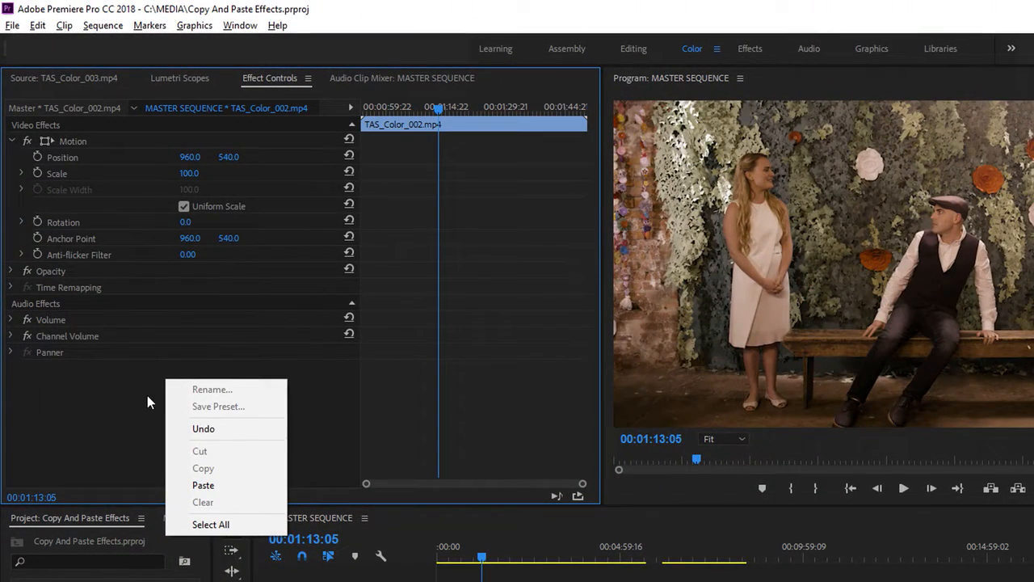
pyautogui.click(231, 487)
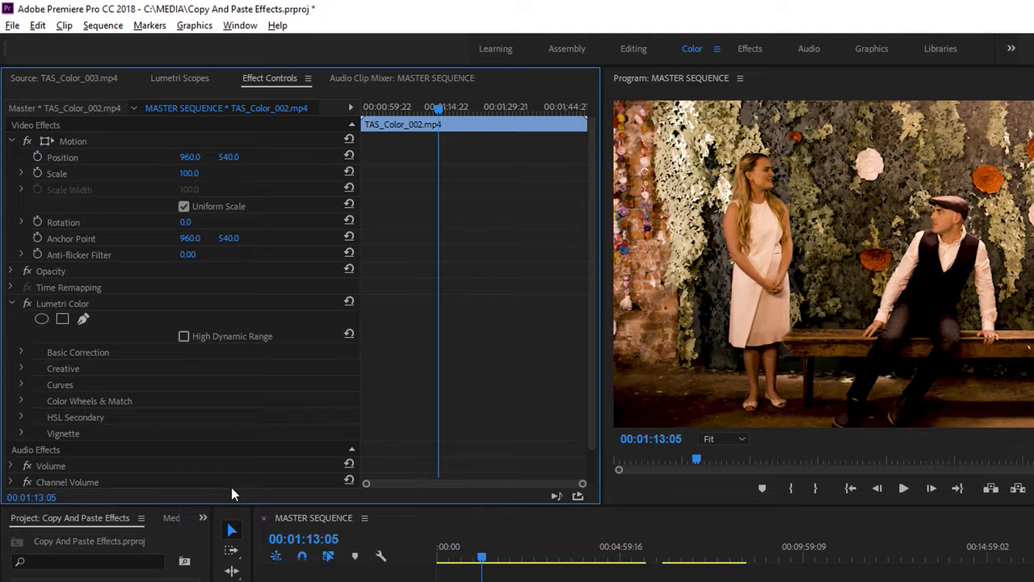
# Step: Copy the Lumetri Color effect from TAS_Color_002.mp4 and paste it onto all the remaining clips of the first group together
pyautogui.rightClick(56, 306)
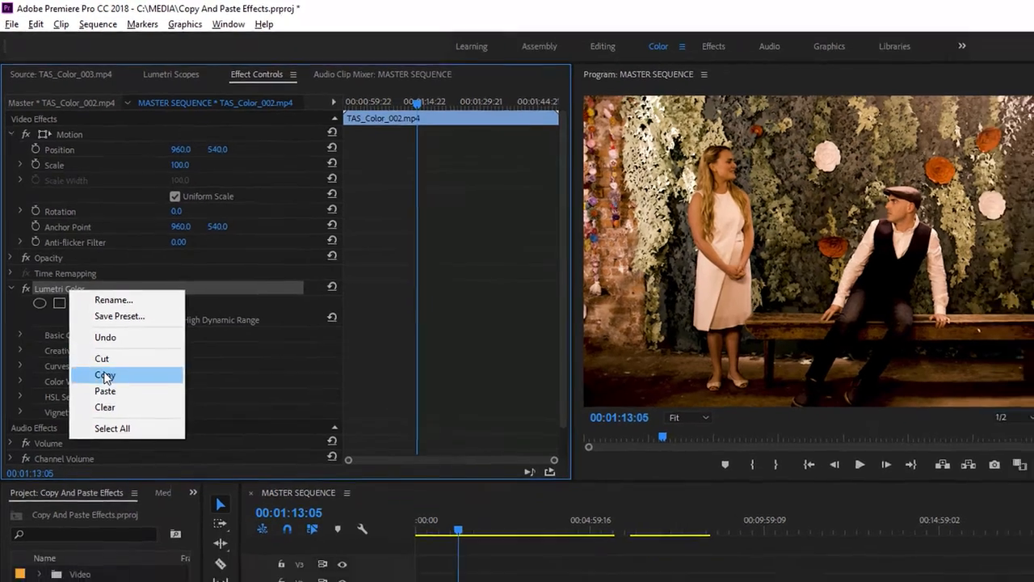
pyautogui.click(110, 393)
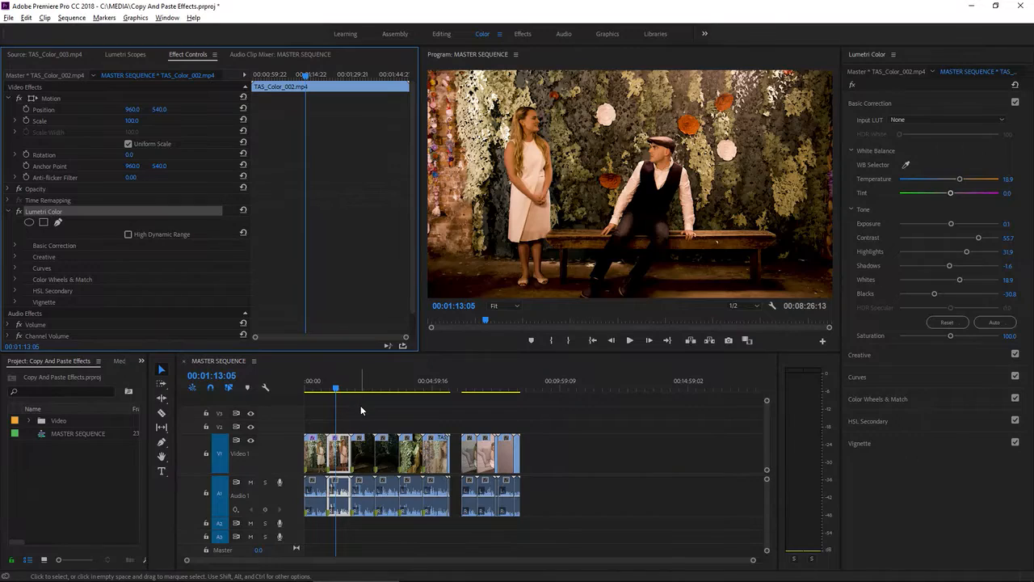
pyautogui.moveTo(360, 404); pyautogui.dragTo(450, 493)
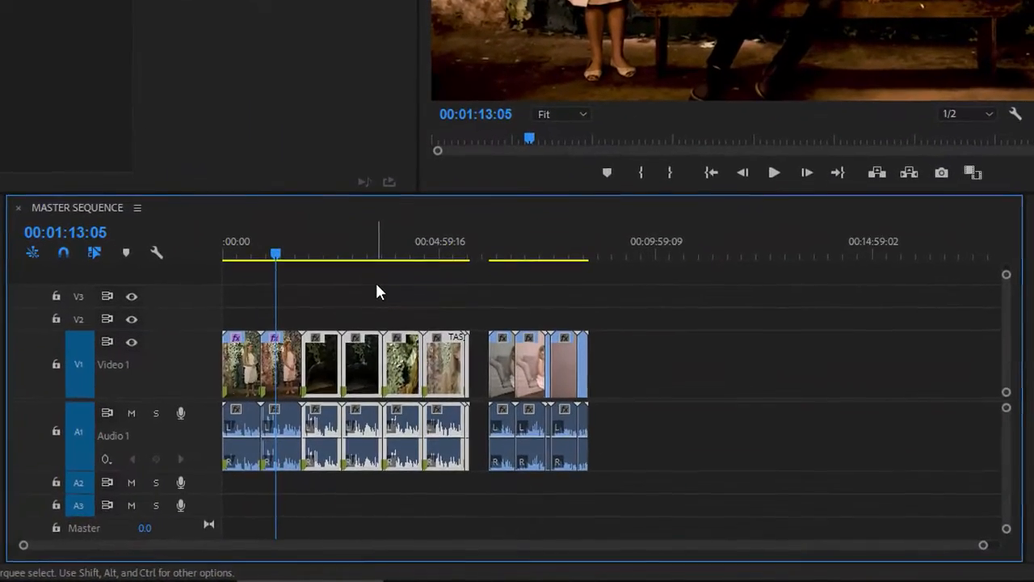
pyautogui.hotkey('ctrl', 'v')
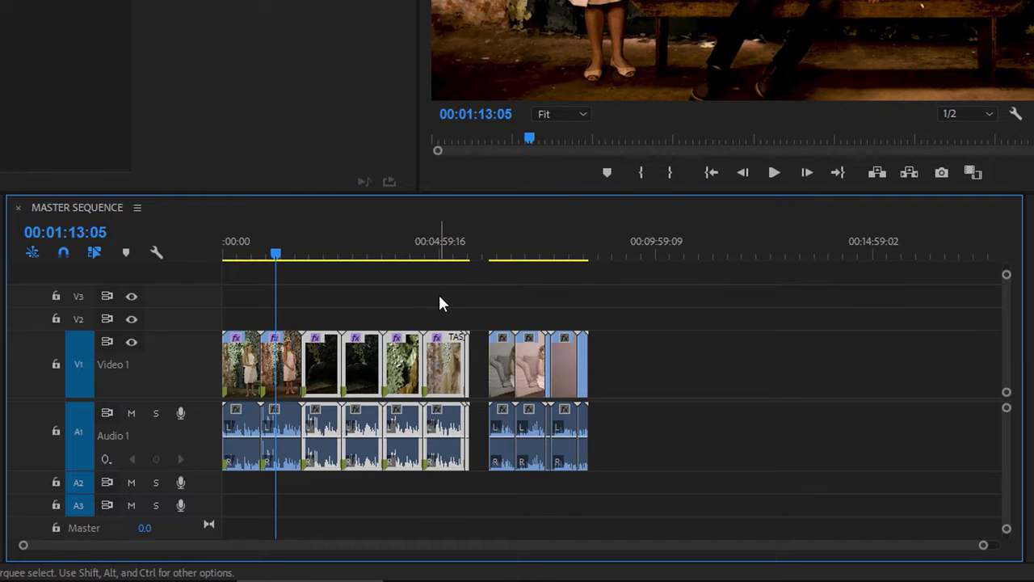
pyautogui.click(322, 260)
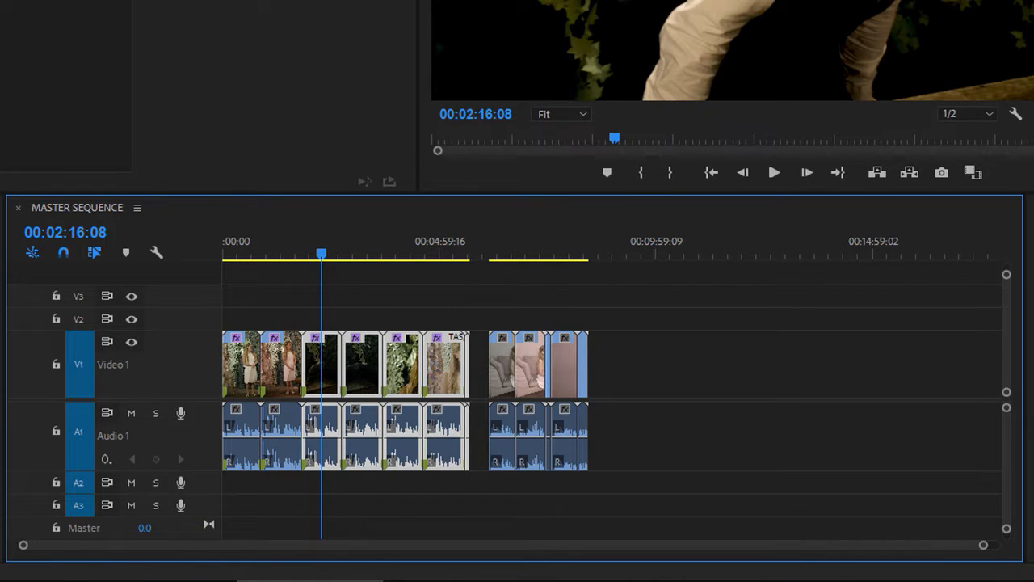
pyautogui.click(26, 17)
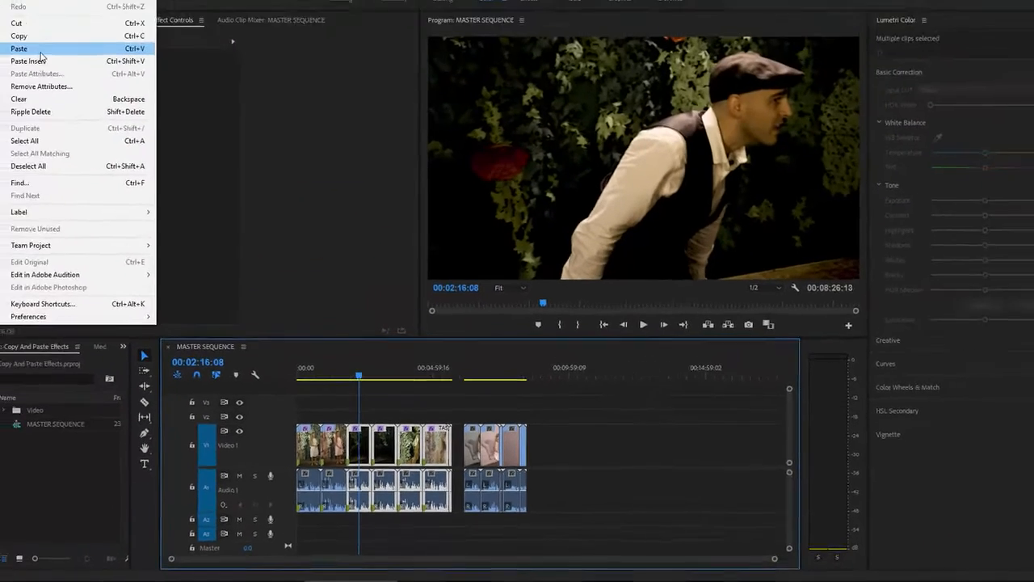
pyautogui.click(42, 69)
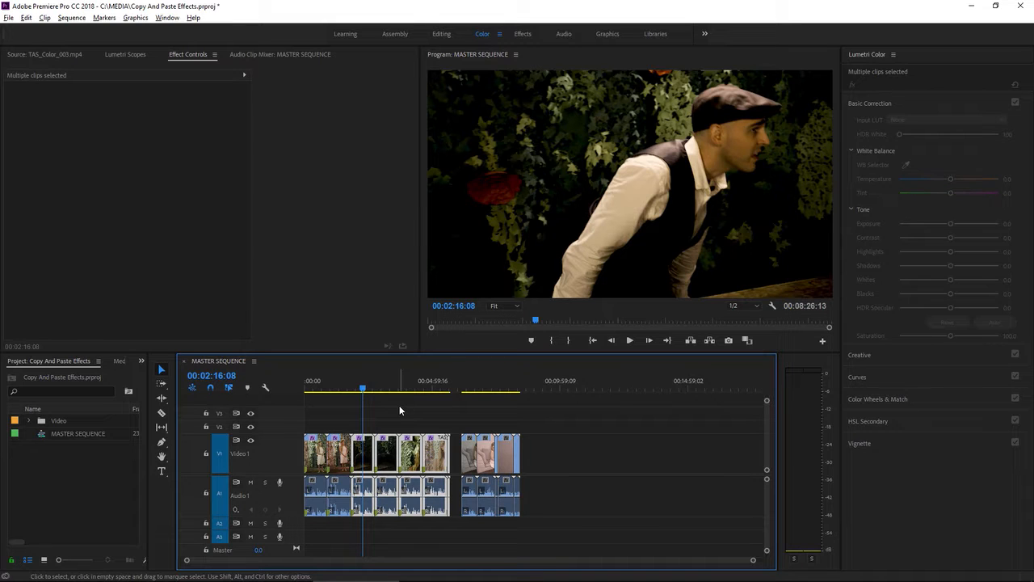
# Step: Compare the color of the lounge clips in the second timeline group, finishing on TAS_Lounge_Color_001.mp4 at 00:06:26:02
pyautogui.click(462, 389)
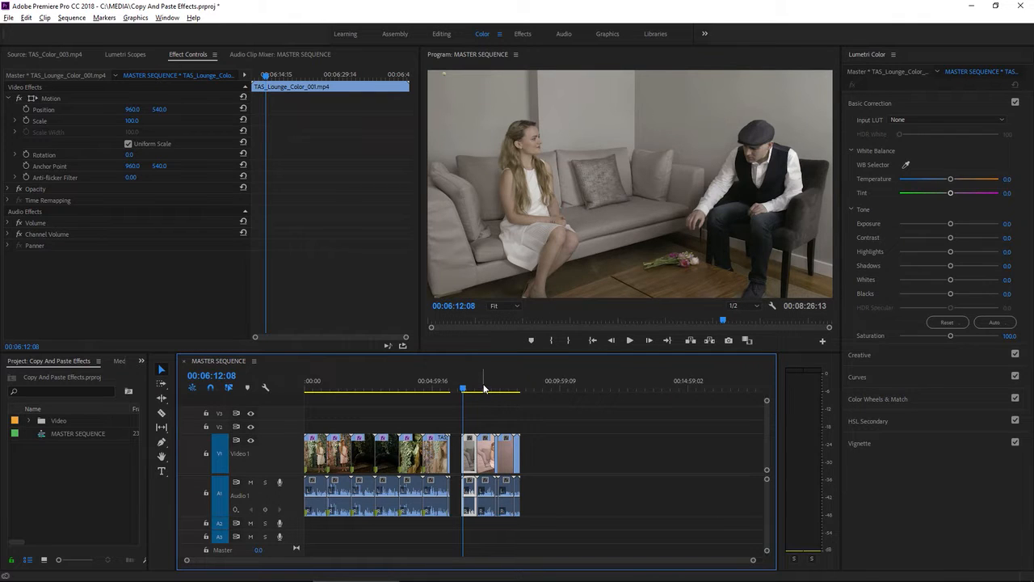
pyautogui.click(482, 389)
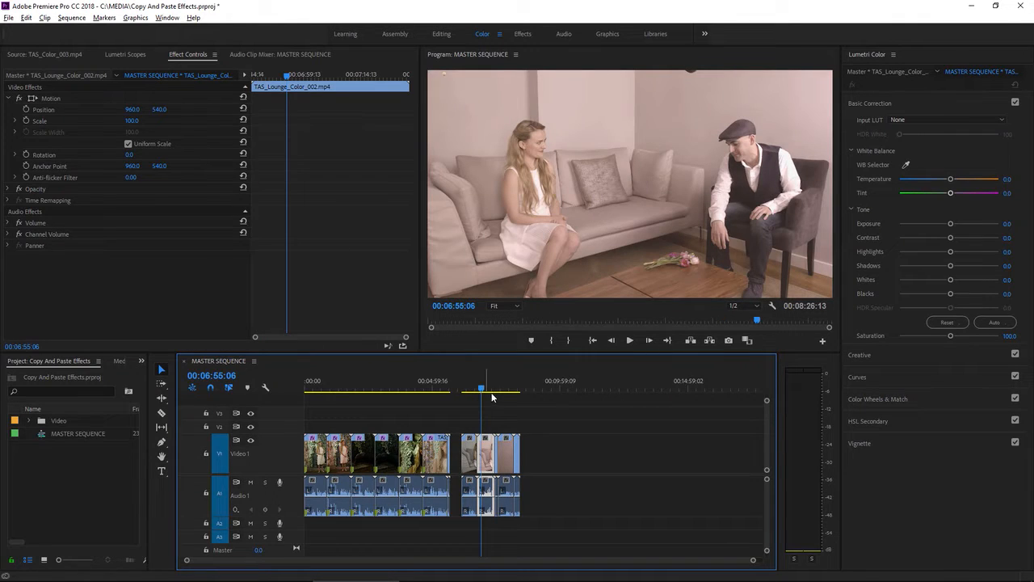
pyautogui.click(501, 389)
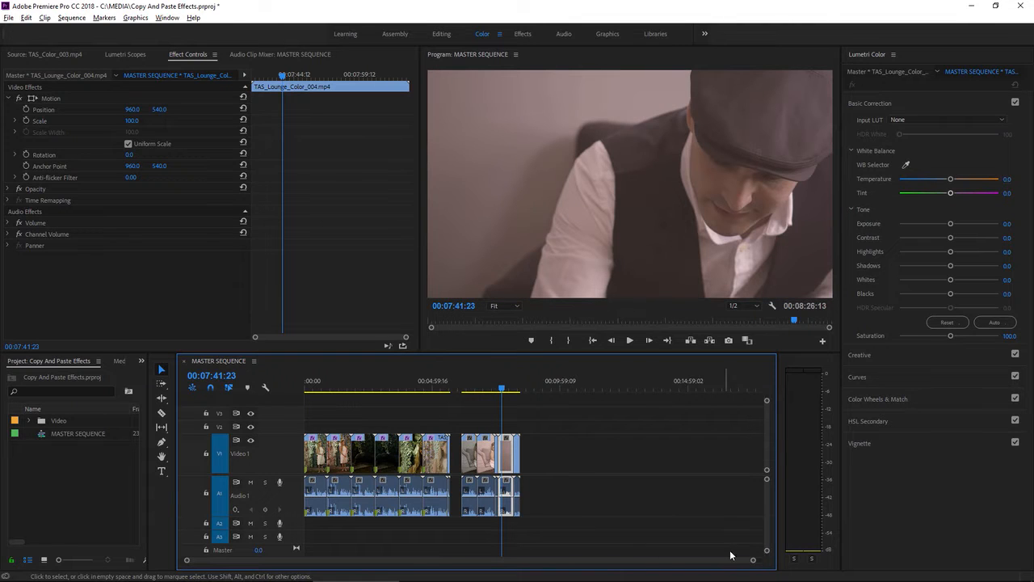
pyautogui.moveTo(751, 559); pyautogui.dragTo(583, 563)
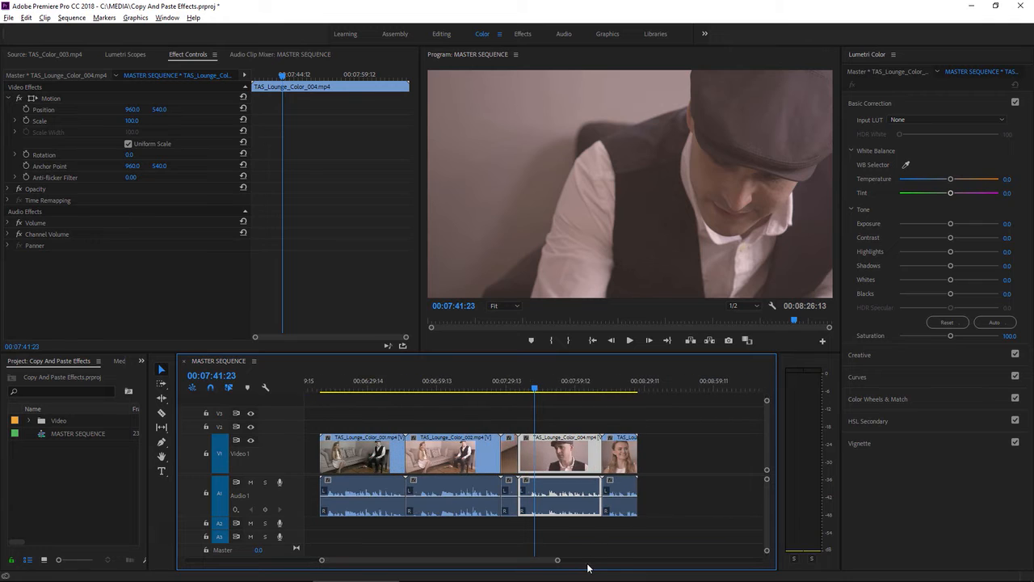
pyautogui.click(510, 384)
pyautogui.click(447, 393)
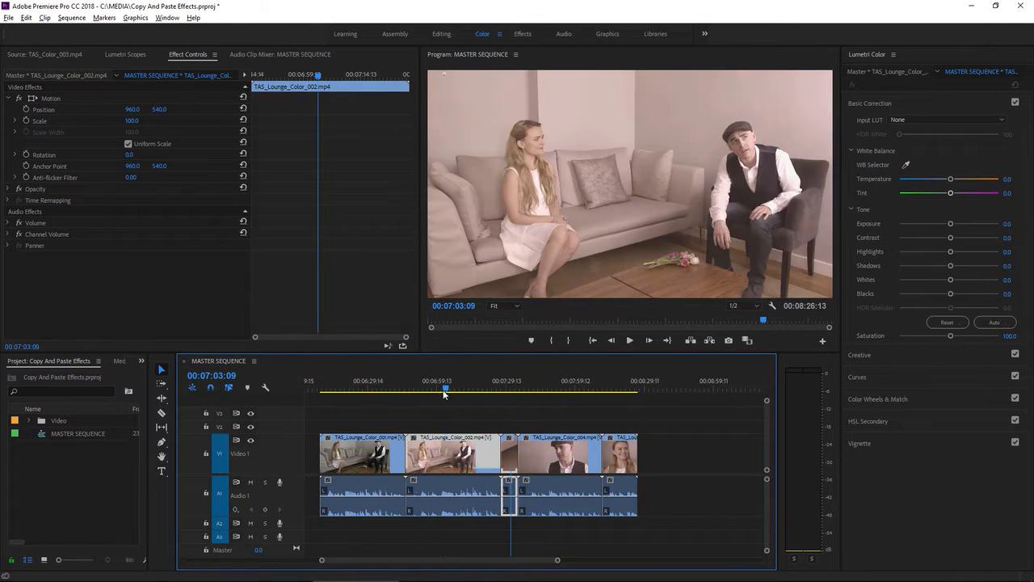
pyautogui.click(360, 390)
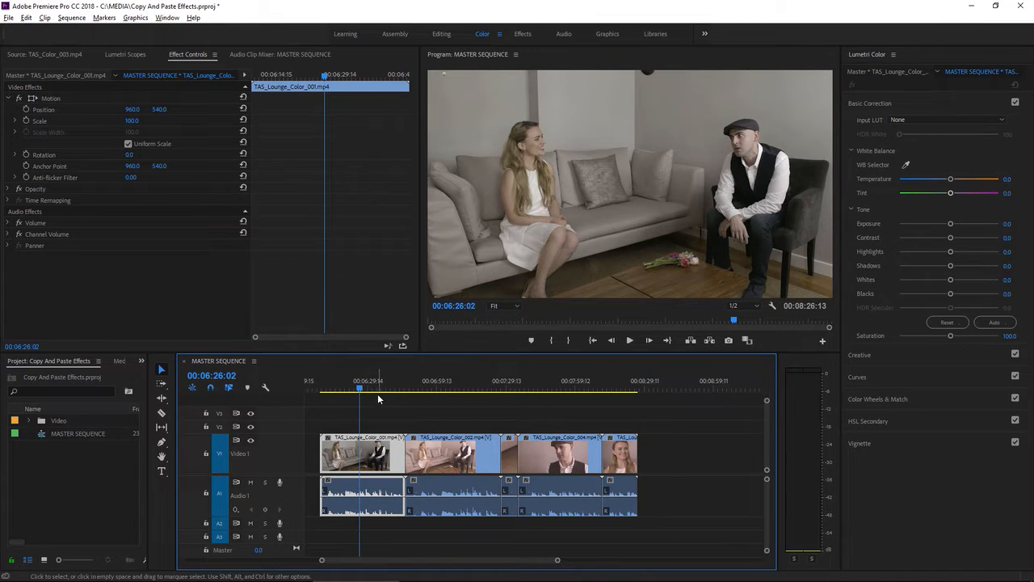
# Step: With the Lumetri Scopes shown, boost the contrast of TAS_Lounge_Color_001.mp4 by pulling in the RGB curve's white and black points
pyautogui.click(139, 53)
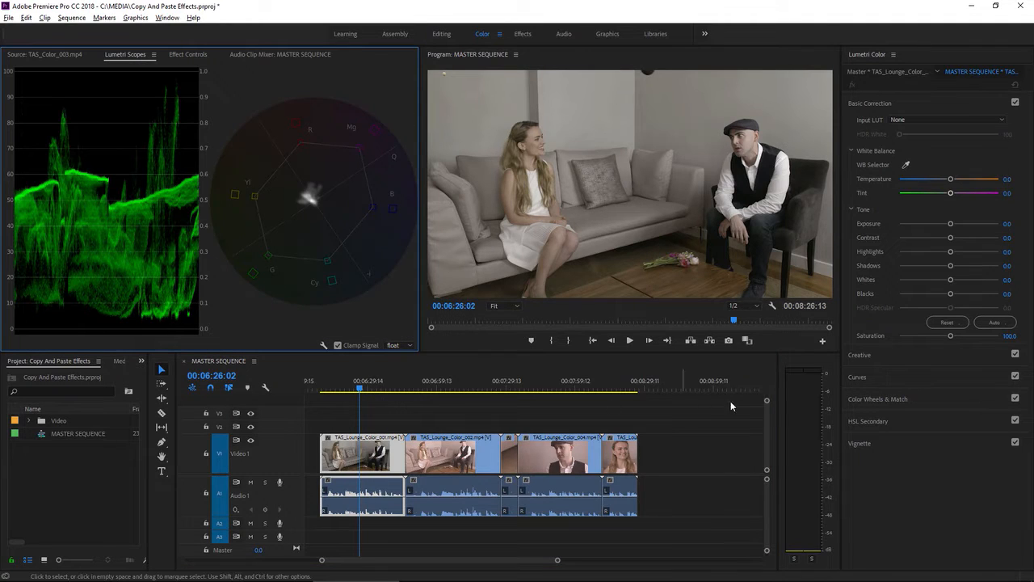
pyautogui.click(863, 377)
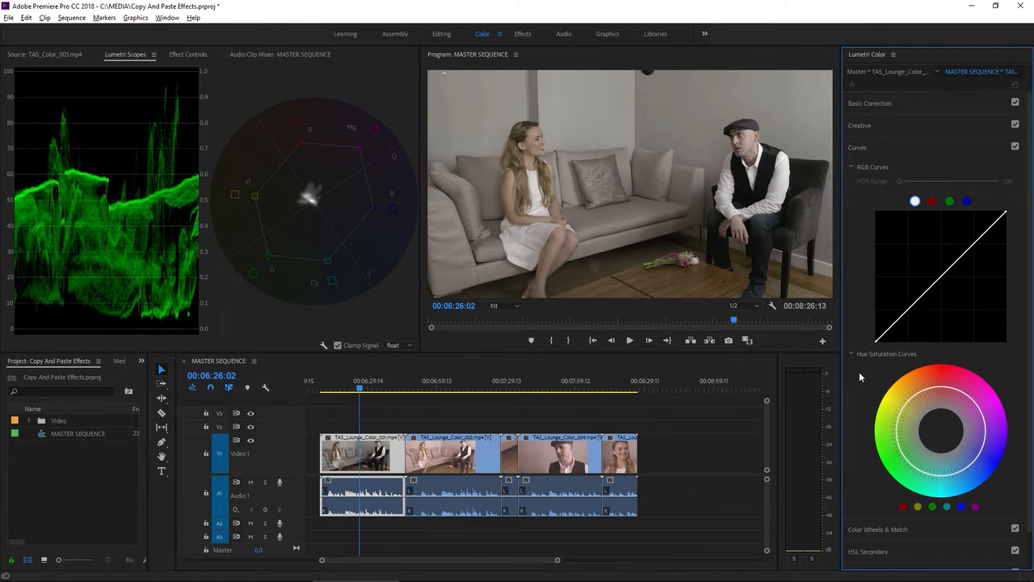
pyautogui.moveTo(1006, 214); pyautogui.dragTo(967, 203)
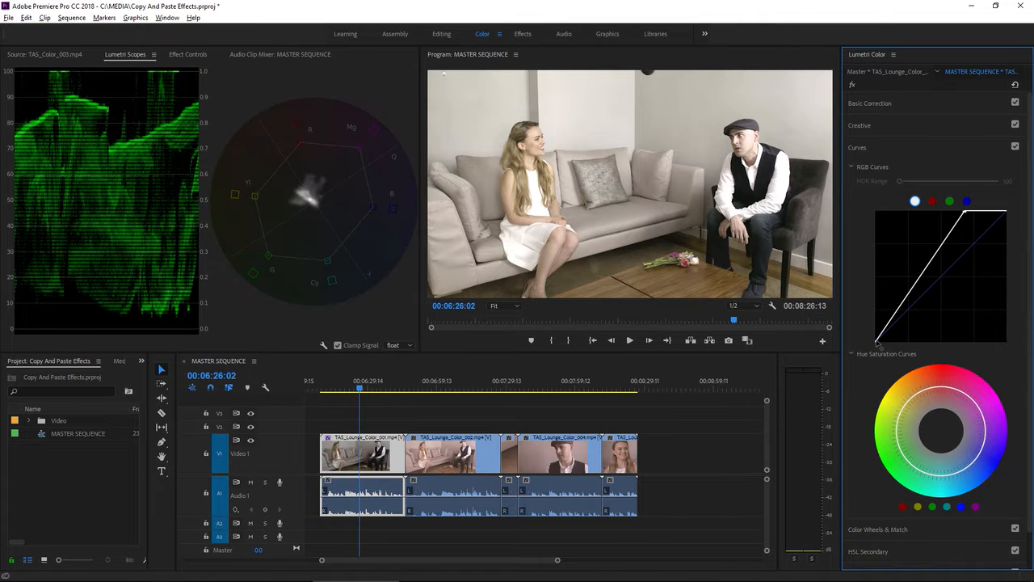
pyautogui.moveTo(877, 341); pyautogui.dragTo(883, 344)
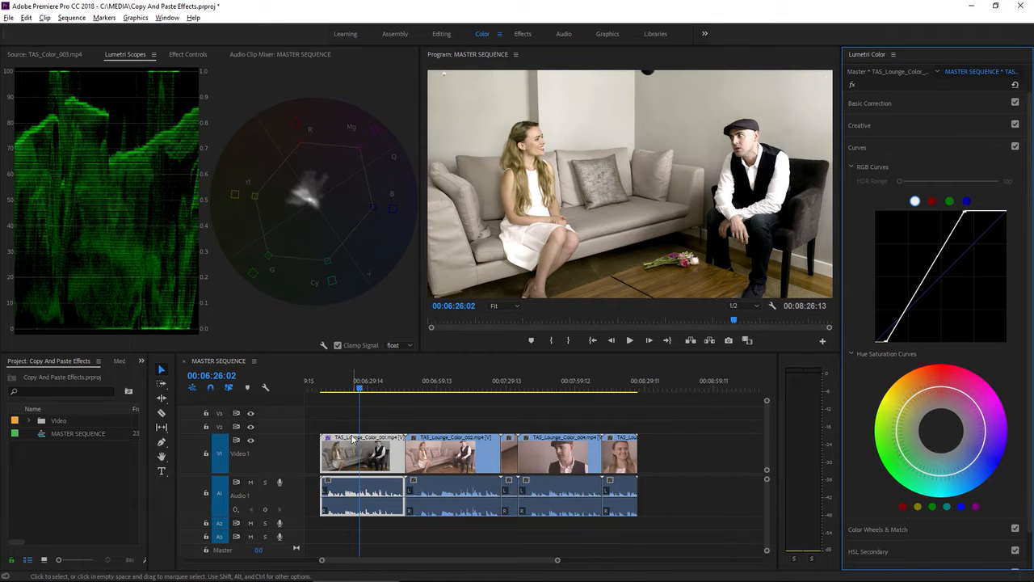
# Step: Copy the whole graded TAS_Lounge_Color_001.mp4 clip in the timeline
pyautogui.click(380, 459)
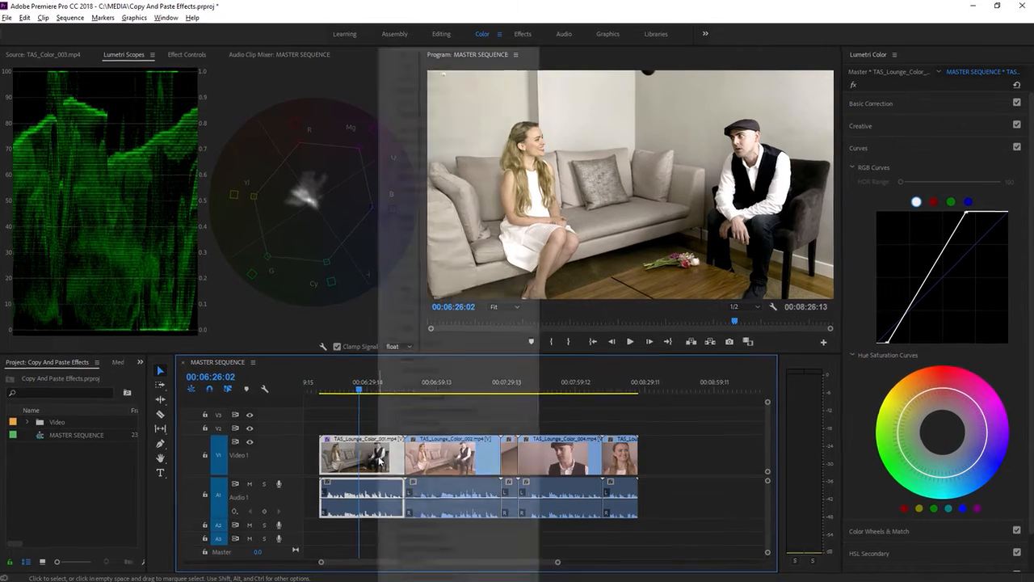
pyautogui.rightClick(380, 459)
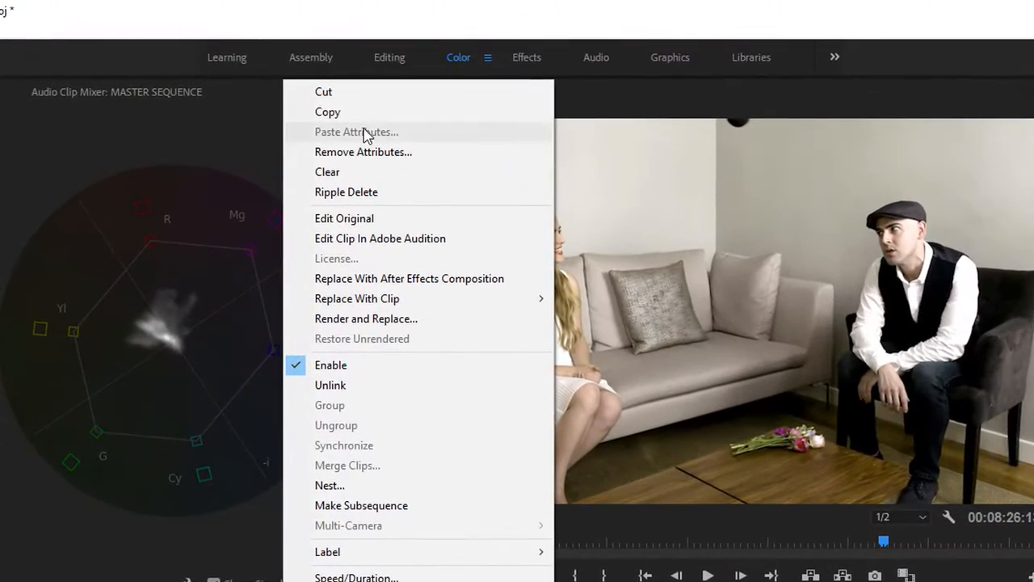
pyautogui.click(389, 115)
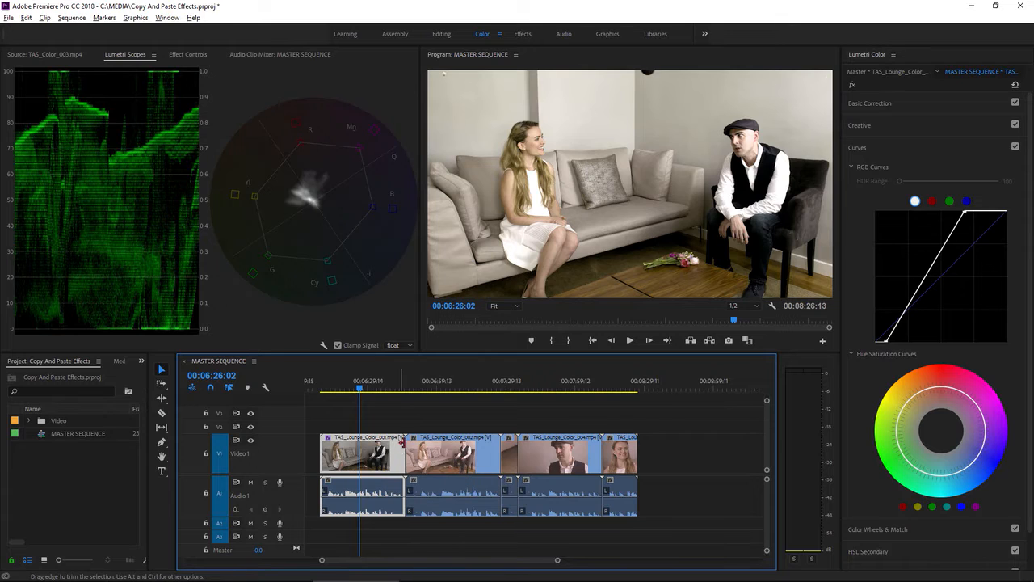
# Step: Paste the copied clip's video and audio attributes, including Lumetri Color, onto all other lounge clips and check the result on two of them
pyautogui.moveTo(548, 482); pyautogui.dragTo(650, 513)
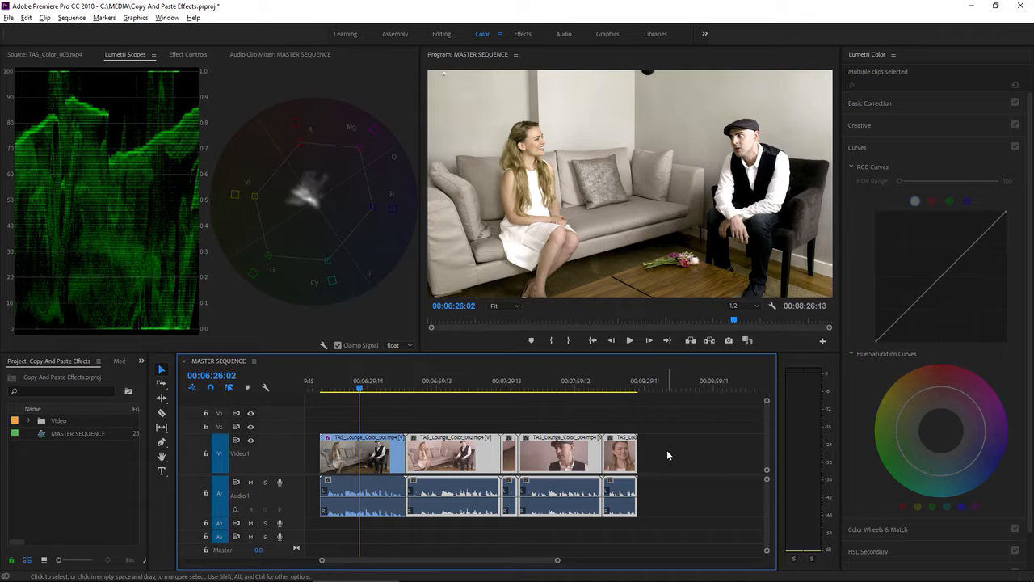
pyautogui.rightClick(479, 450)
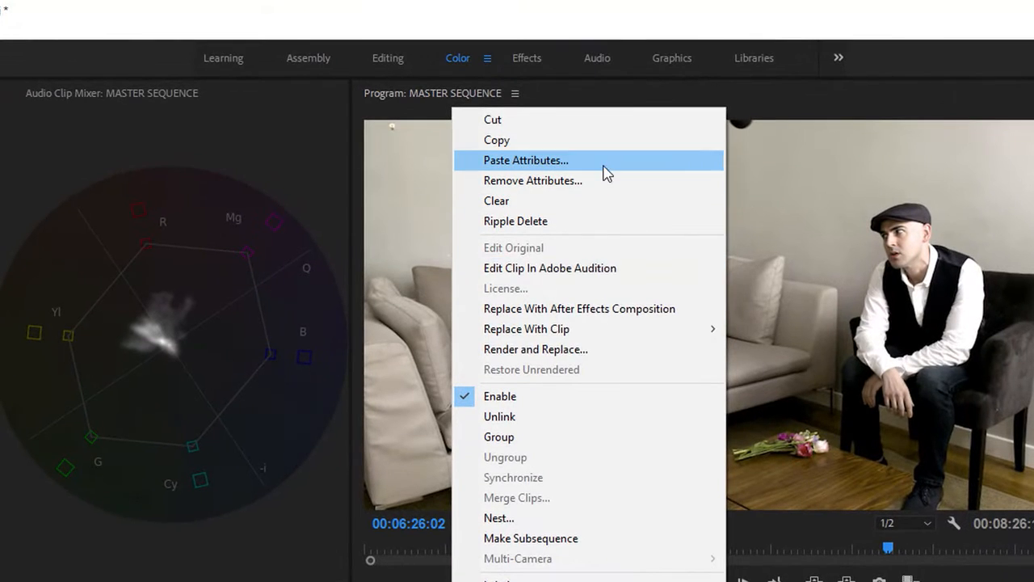
pyautogui.click(605, 158)
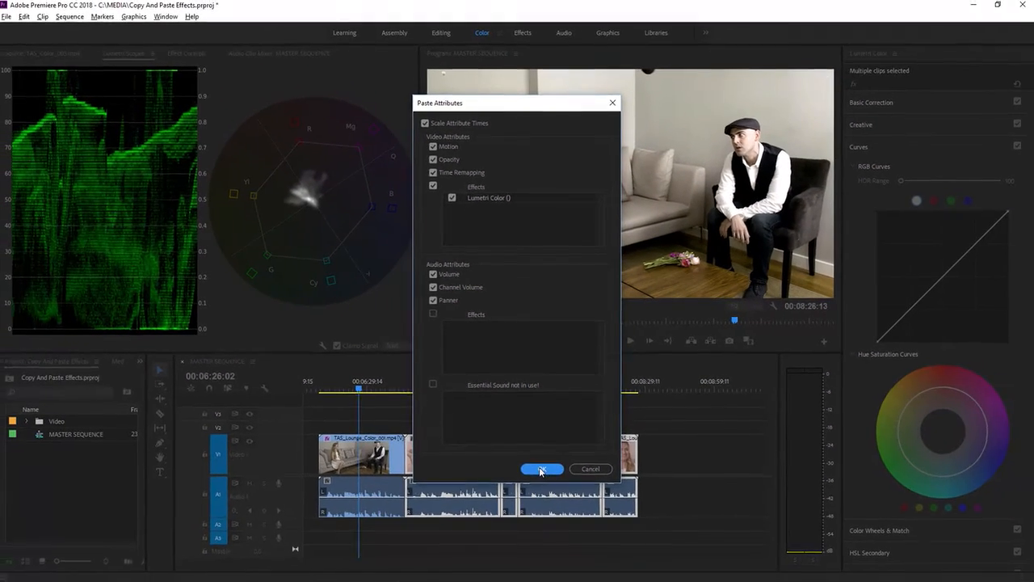
pyautogui.click(542, 487)
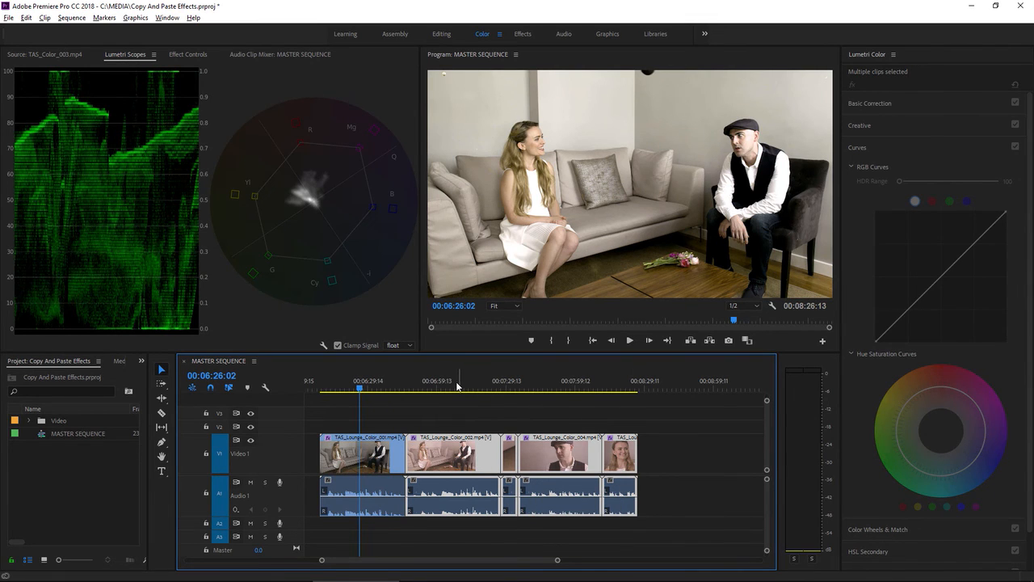
pyautogui.click(456, 387)
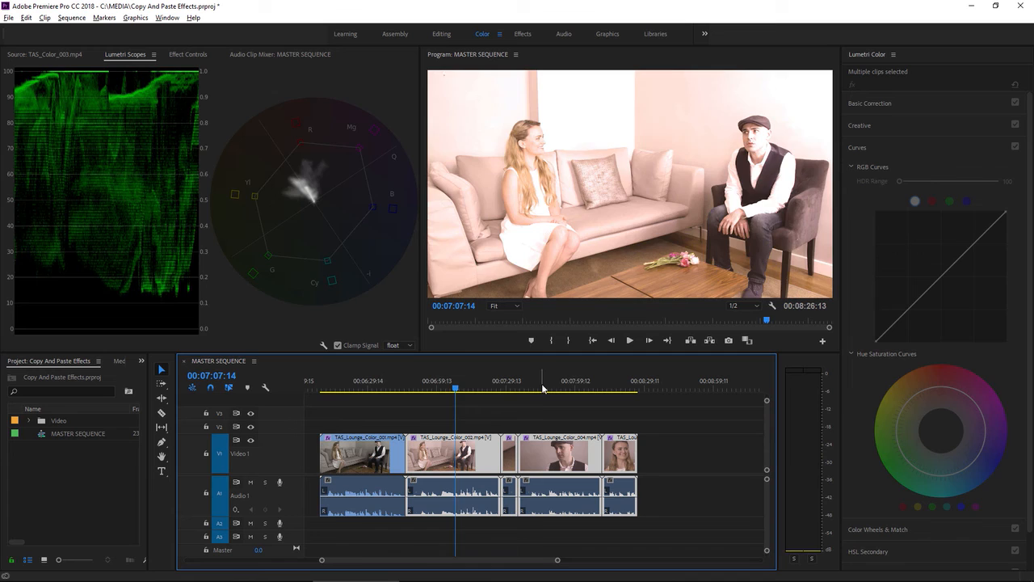
pyautogui.click(542, 388)
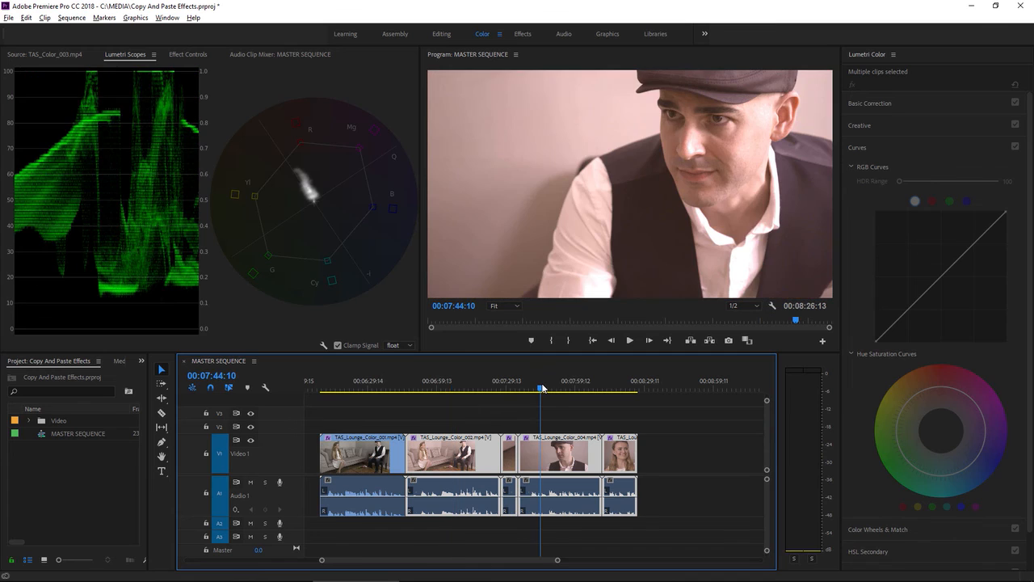